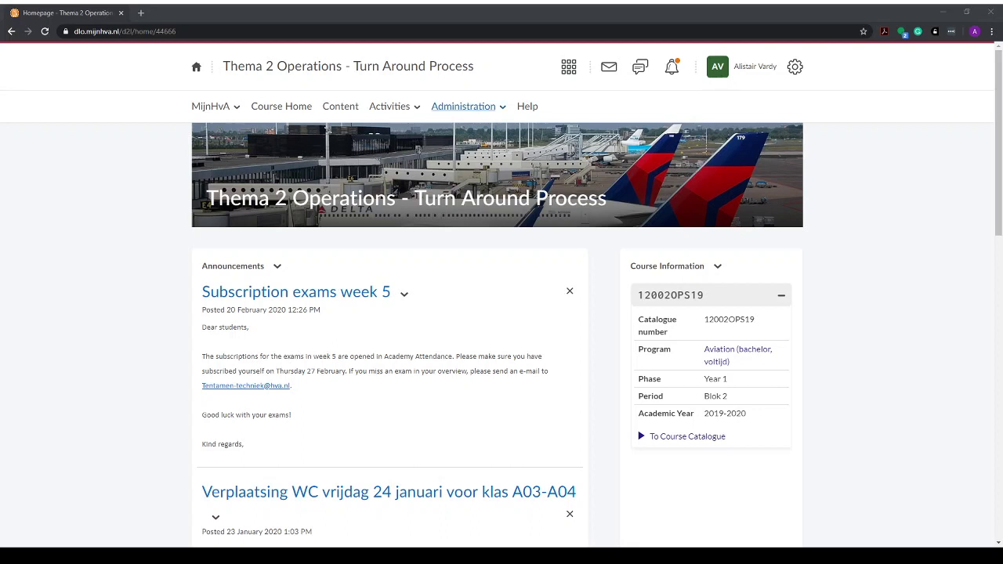
Step: Open the Administration menu in the course navbar
left_click(462, 107)
Step: Open Manage Groups and review the 8 groups in the A klassen category
left_click(444, 274)
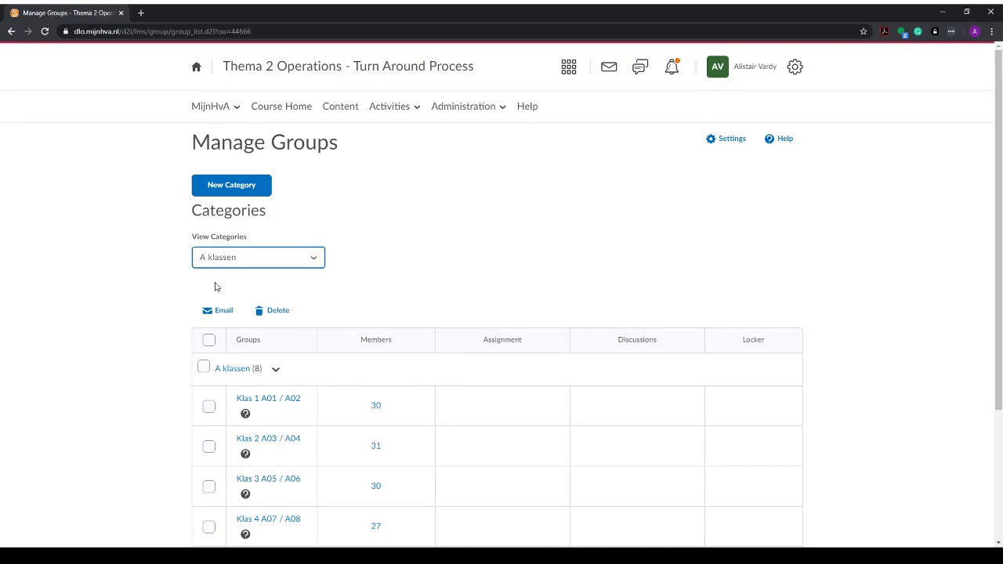
scroll(173, 291, "down", 2)
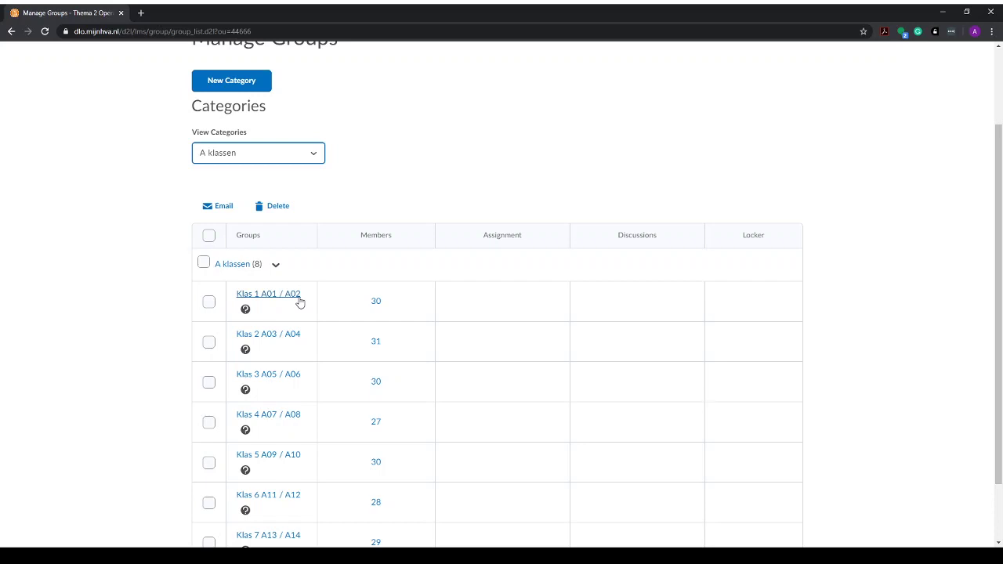
scroll(155, 244, "up", 2)
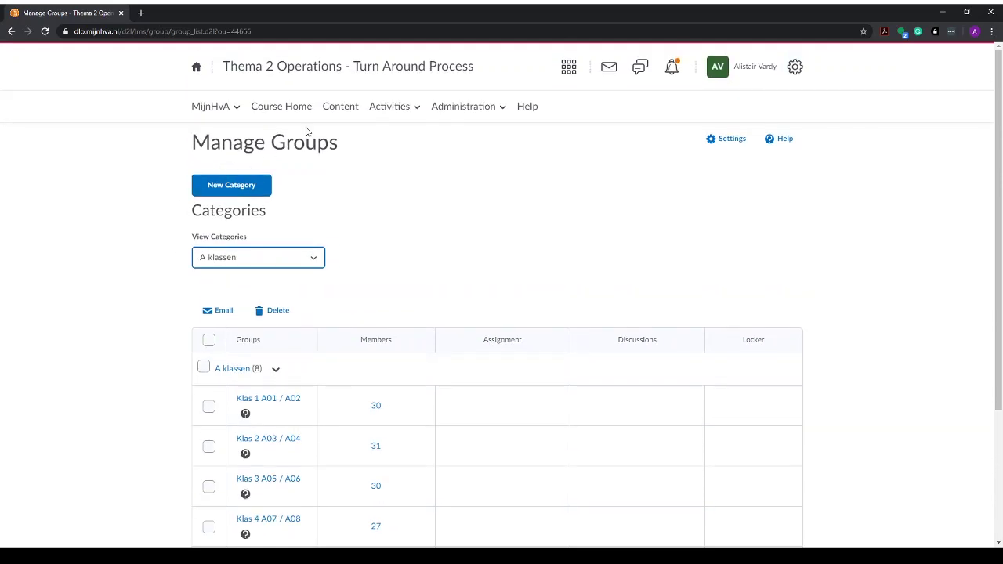
Step: In Discussions, start a new forum titled 'Klas 2 A03 / A04'
left_click(387, 107)
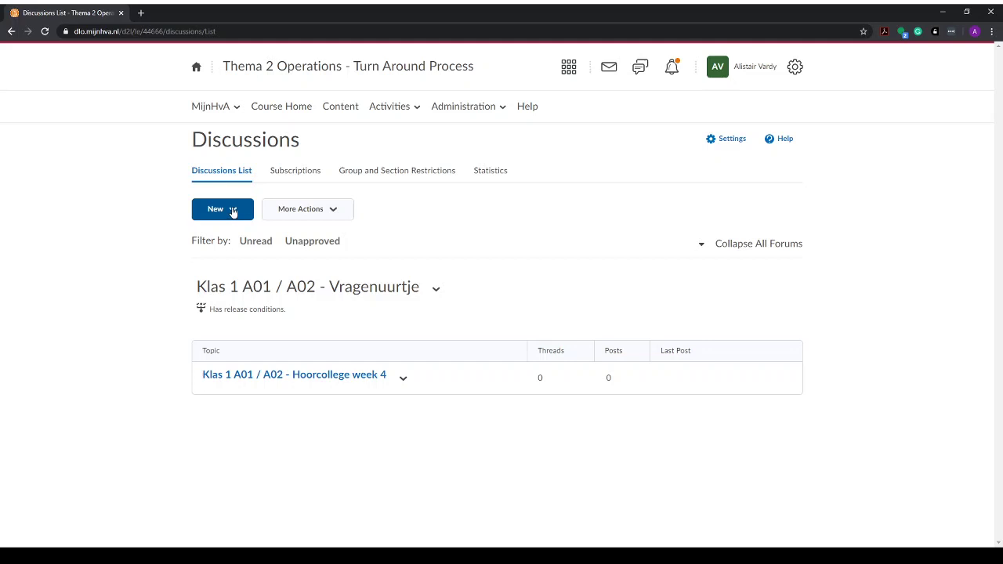
left_click(232, 210)
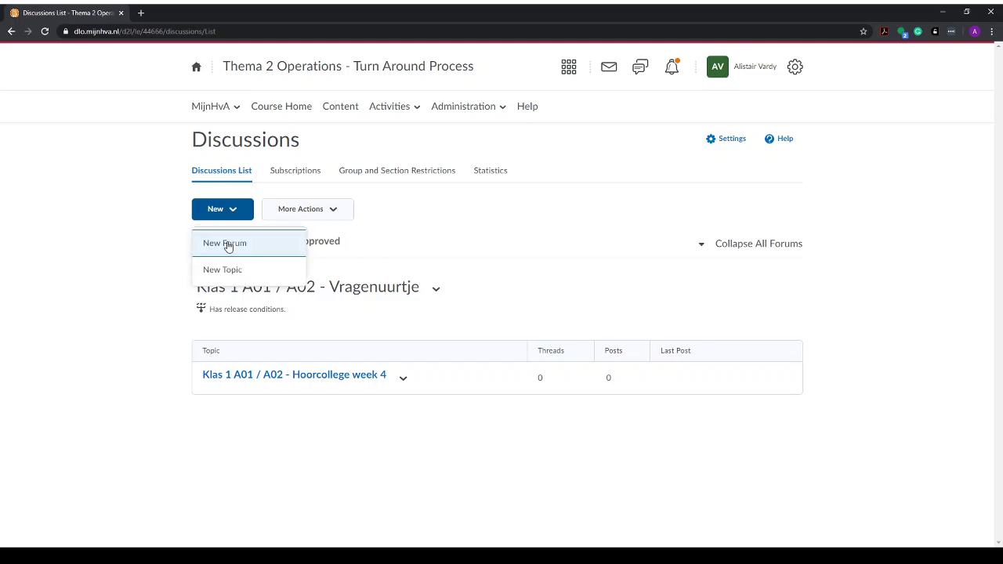
left_click(227, 244)
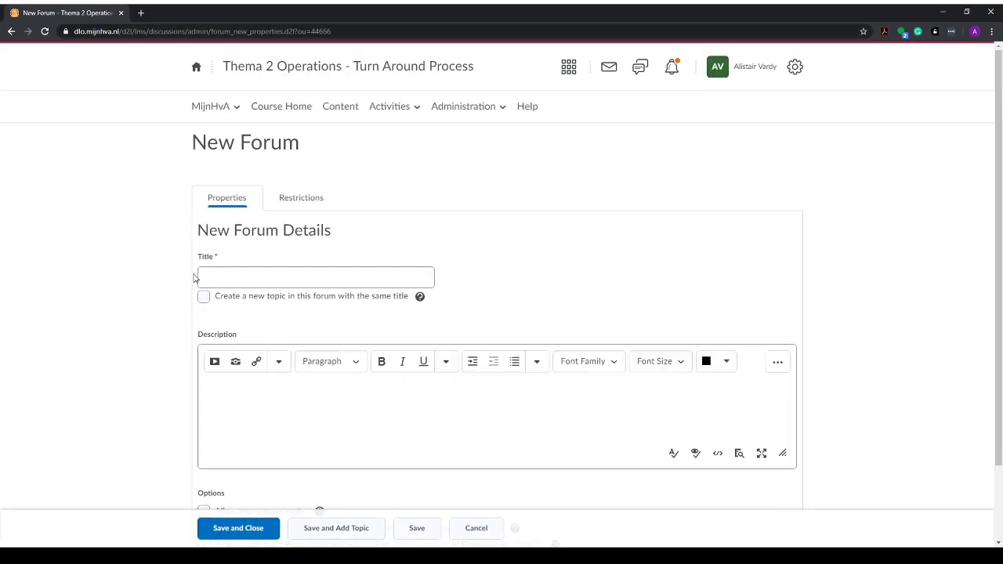
left_click(219, 279)
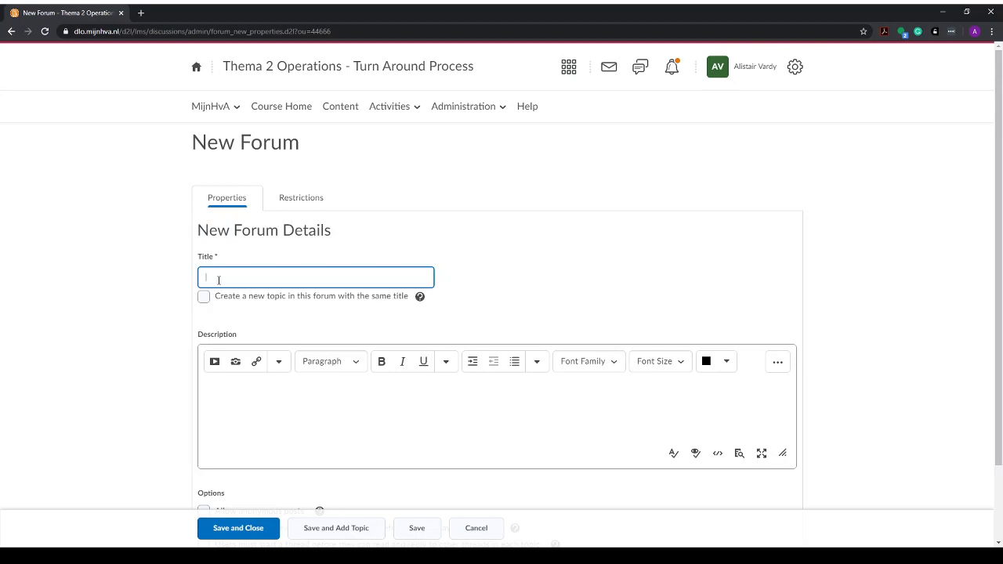
type("Klap")
type(" 2")
type(" A03 / A")
type("04")
left_click(220, 387)
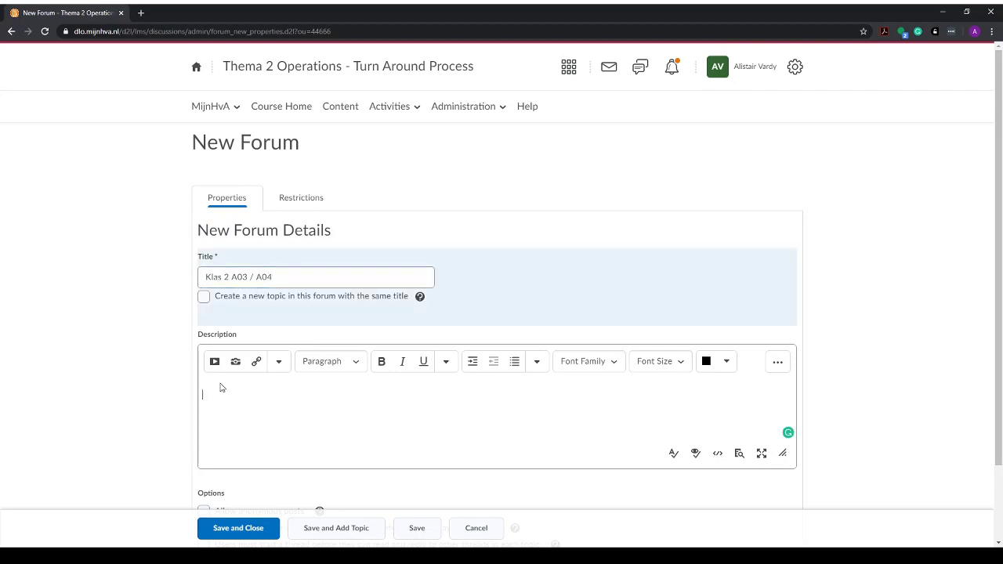
Step: Create the forum and begin a new release condition from its Restrictions settings
left_click(313, 202)
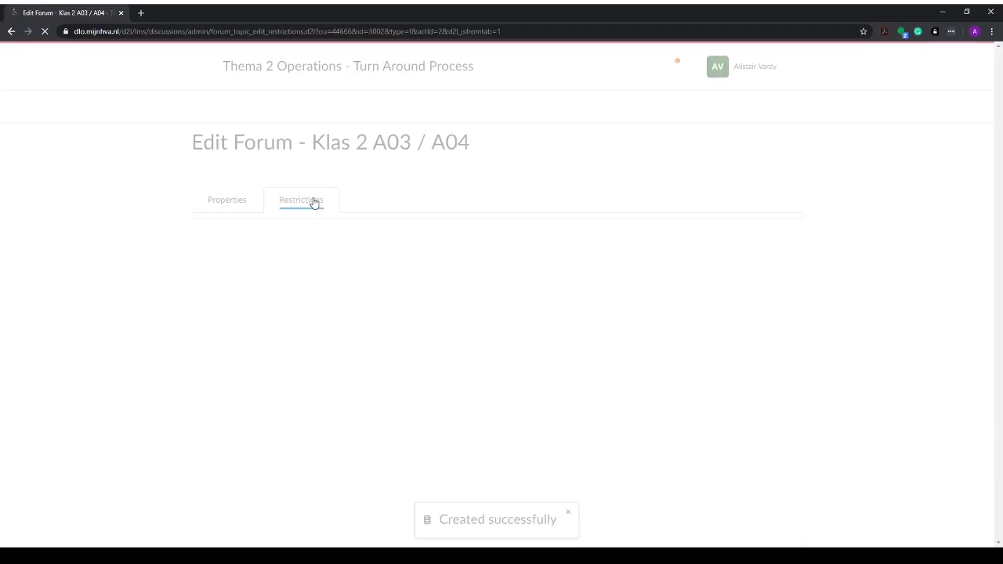
scroll(172, 258, "down", 1)
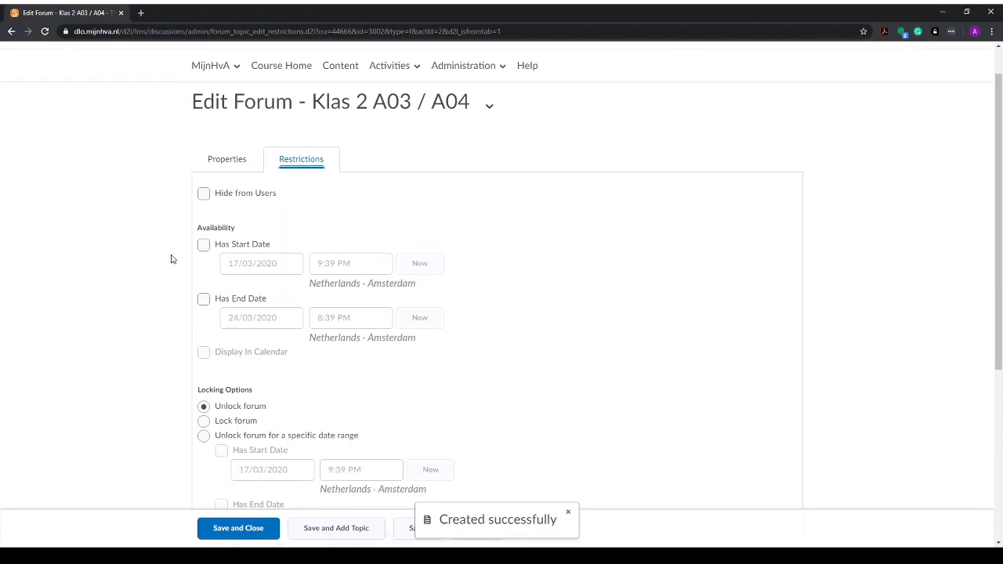
scroll(173, 259, "down", 4)
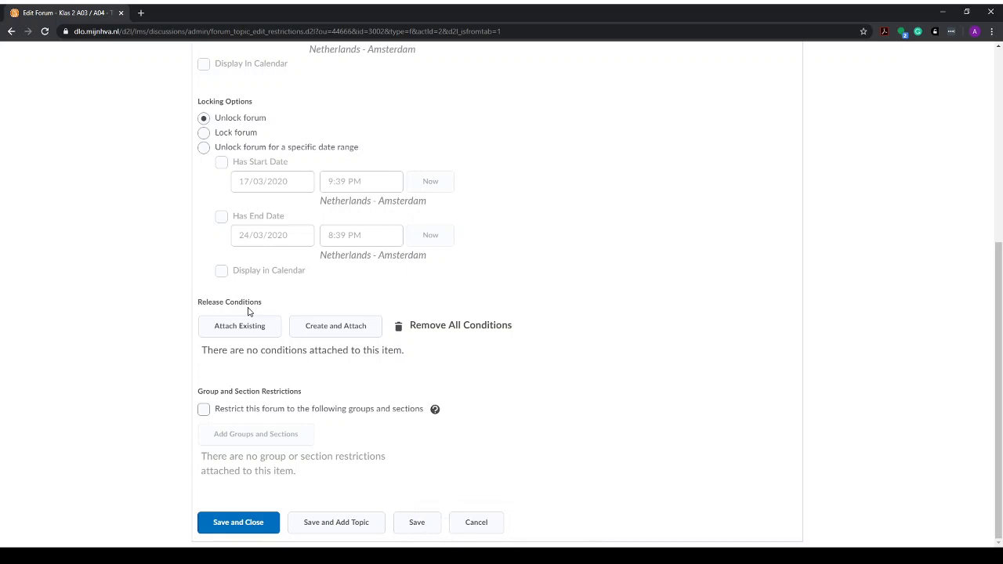
left_click(327, 331)
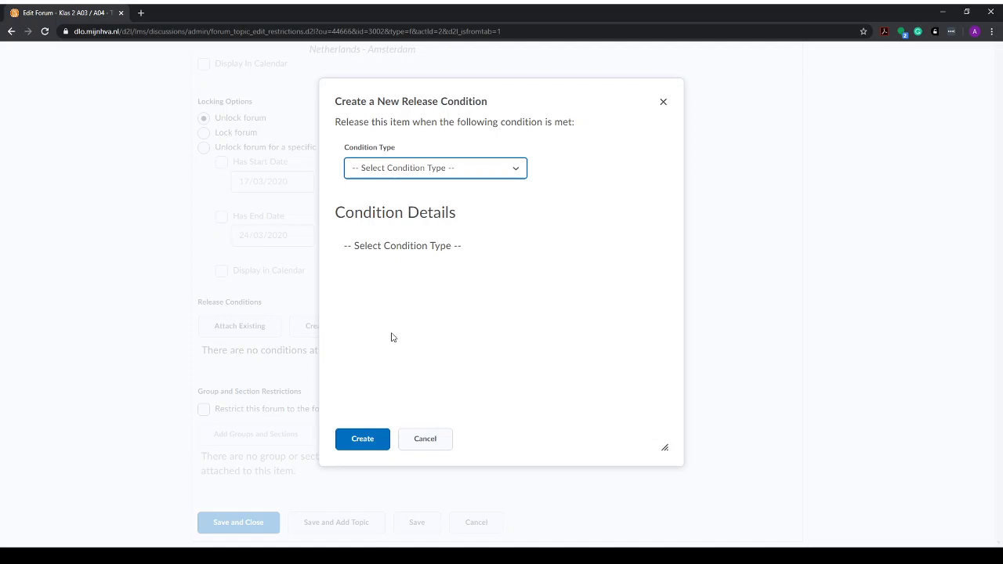
Step: Add a Group Enrolment condition for group Klas 2 A03 / A04 and save the forum
key("Down")
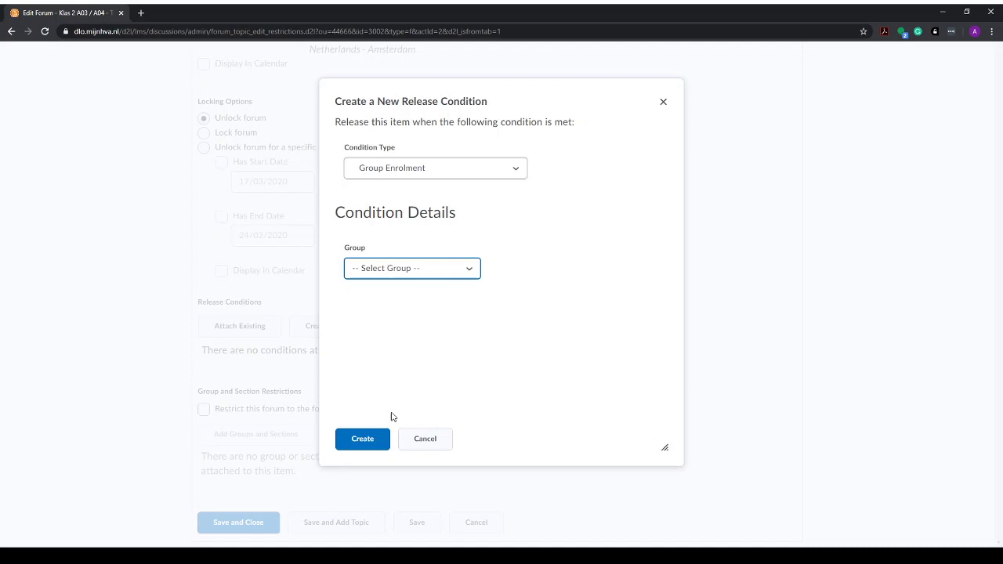
key("Down")
left_click(366, 444)
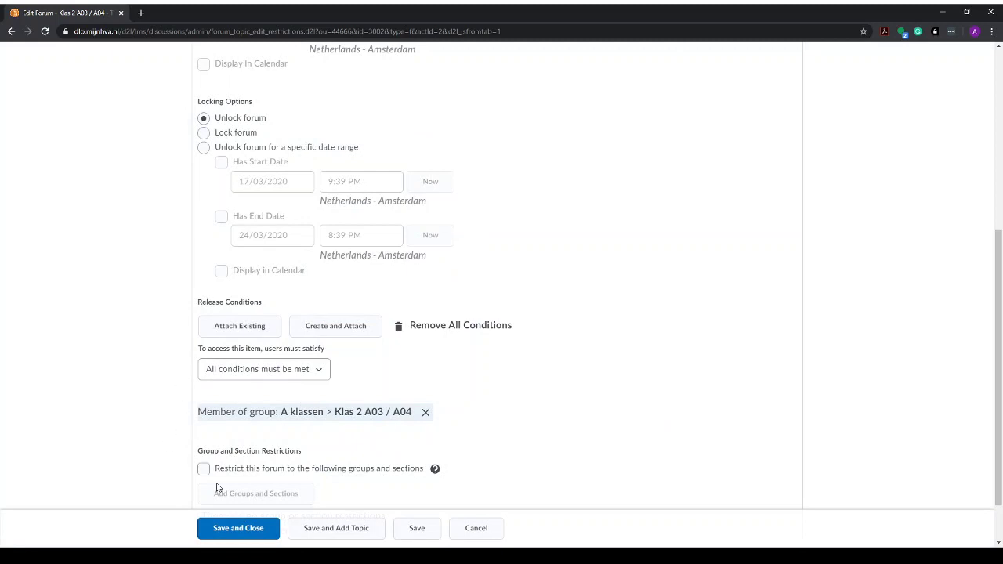
left_click(238, 528)
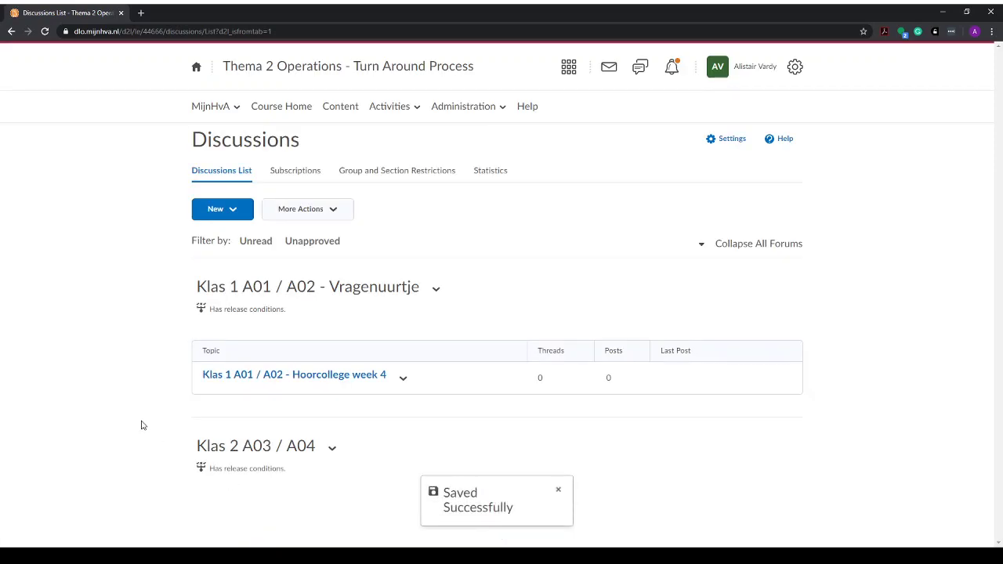
Step: Add a 'Workshop 1' topic to the Klas 2 A03 / A04 forum and save it
left_click(334, 451)
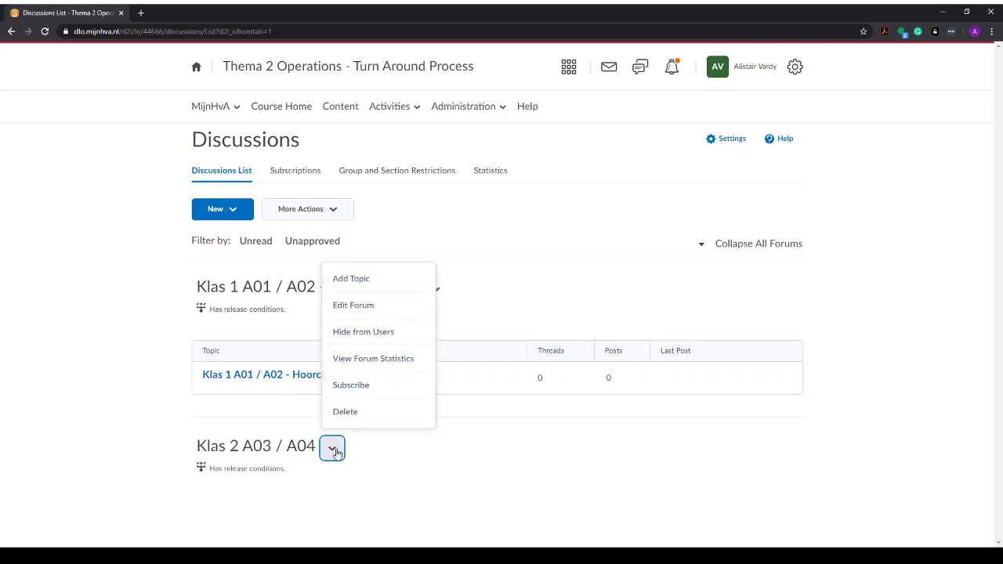
left_click(335, 452)
left_click(334, 449)
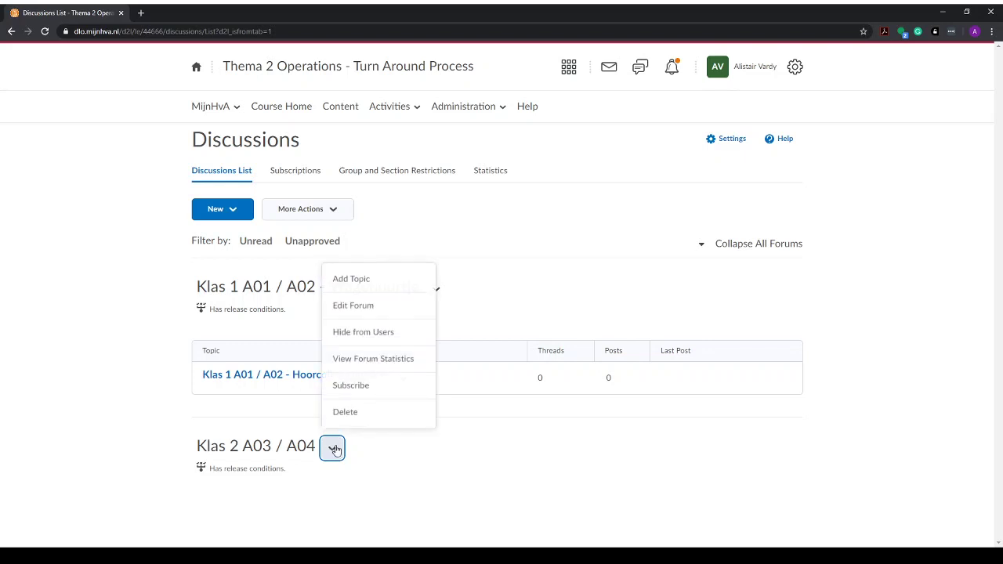
left_click(362, 287)
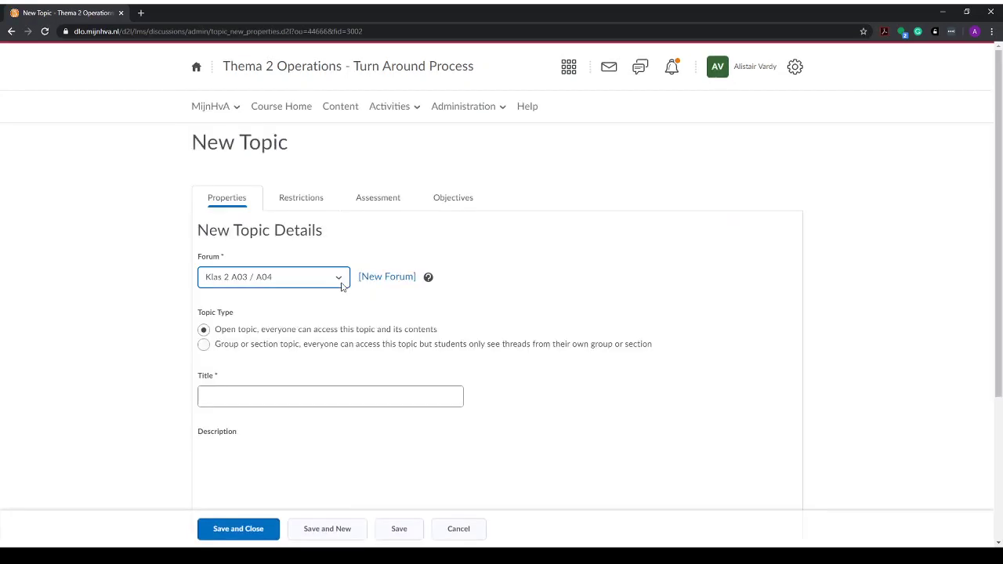
left_click(238, 397)
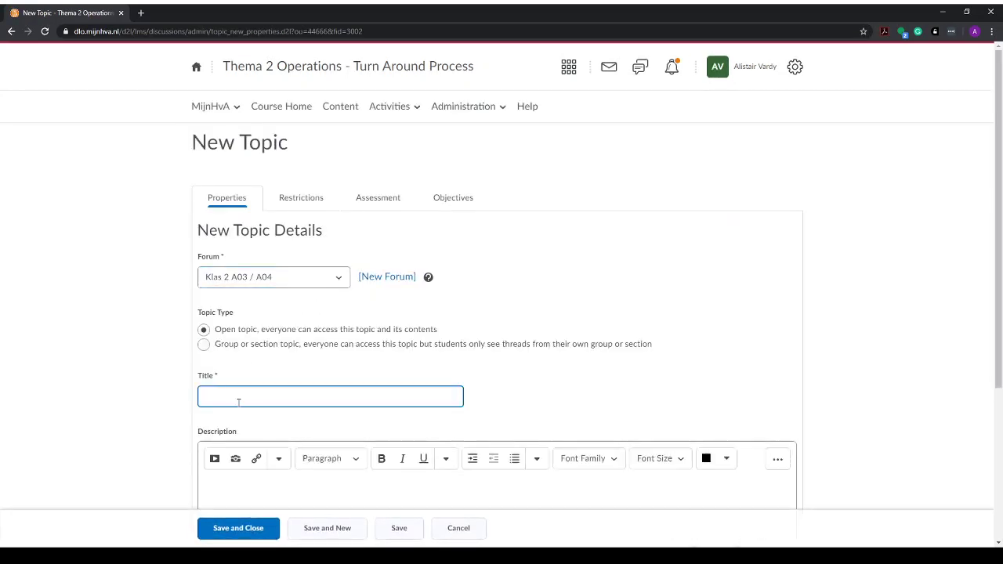
type("Workshop")
key("BackSpace")
key("BackSpace")
type("op 1")
scroll(235, 408, "down", 2)
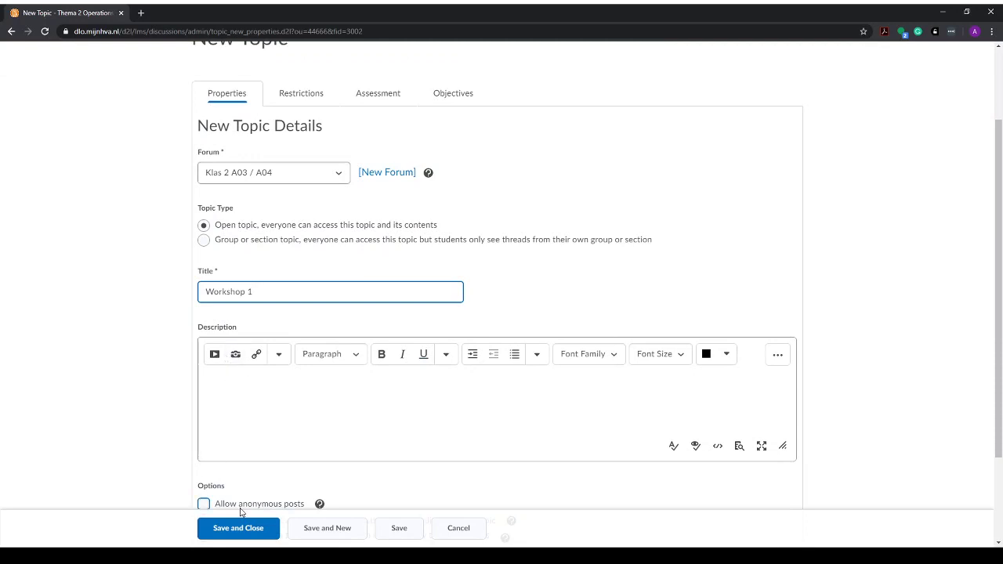
left_click(300, 529)
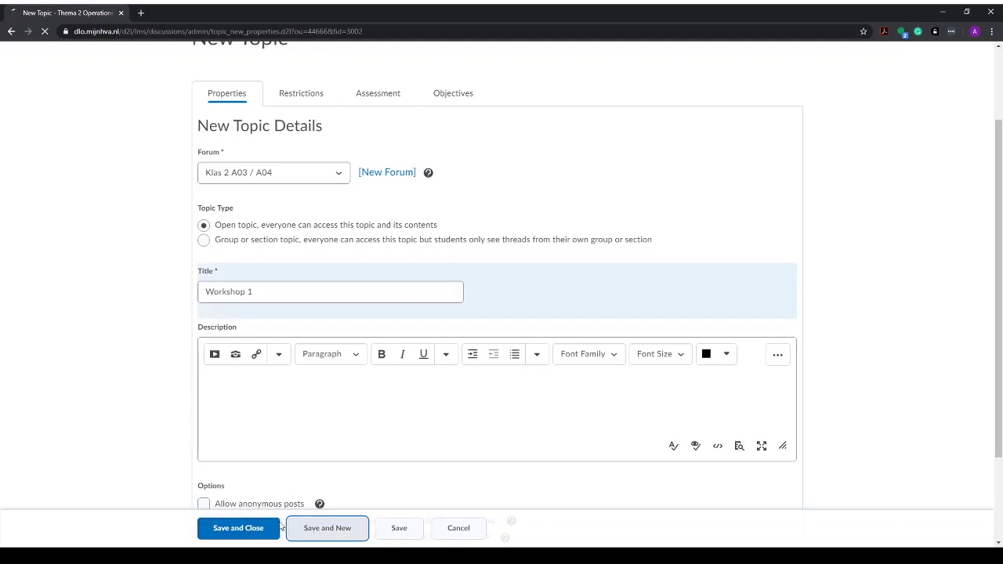
Step: Title the next new topic 'Workshop 2'
left_click(211, 395)
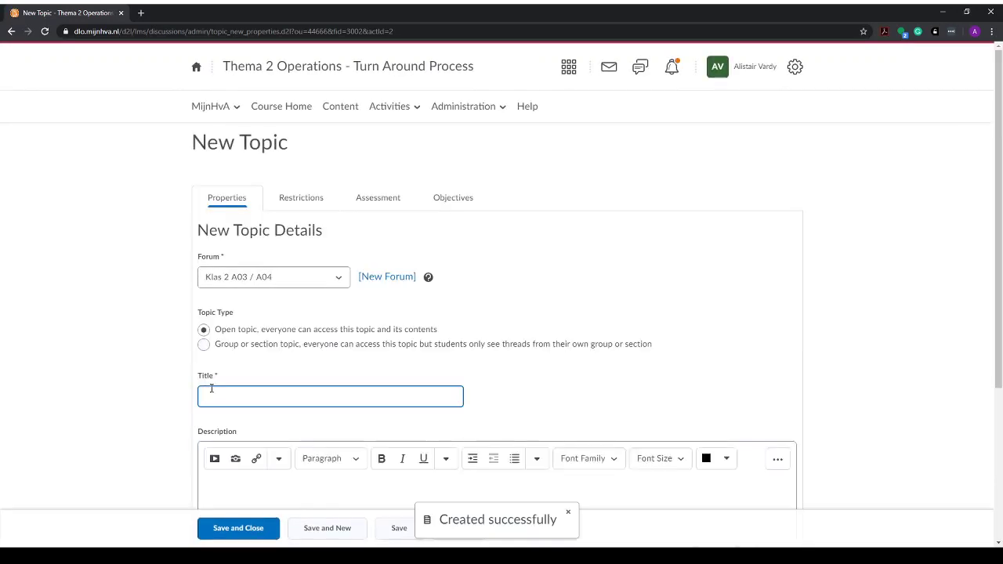
type("Workshop 2")
scroll(172, 402, "down", 1)
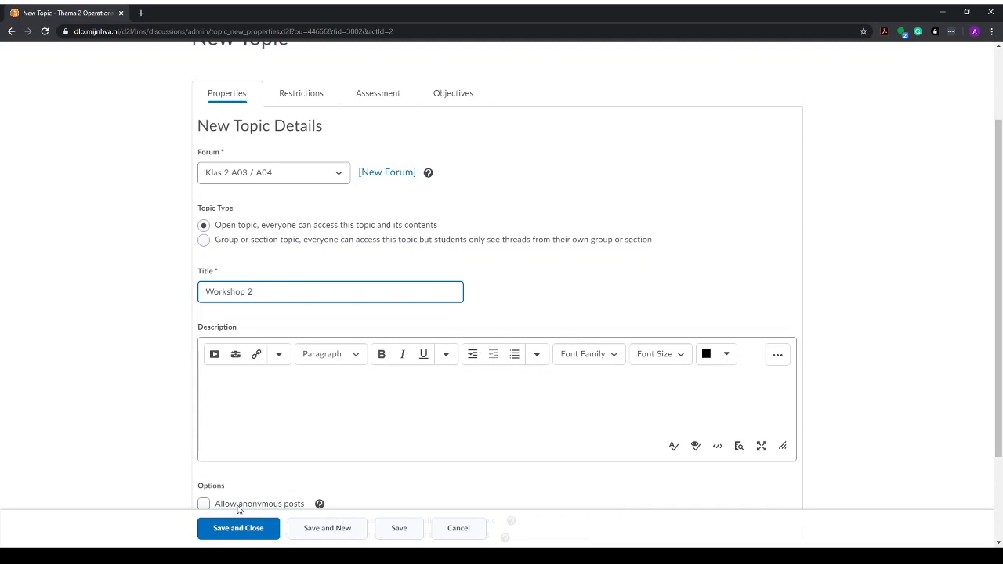
Step: Save the Workshop 2 topic and check both workshop topics in the Discussions list
left_click(250, 532)
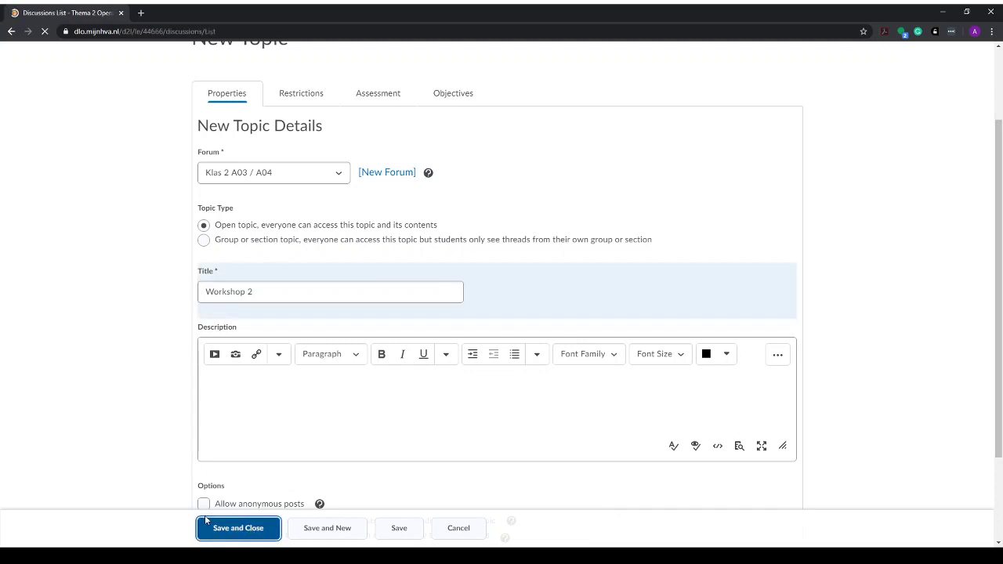
scroll(137, 476, "down", 1)
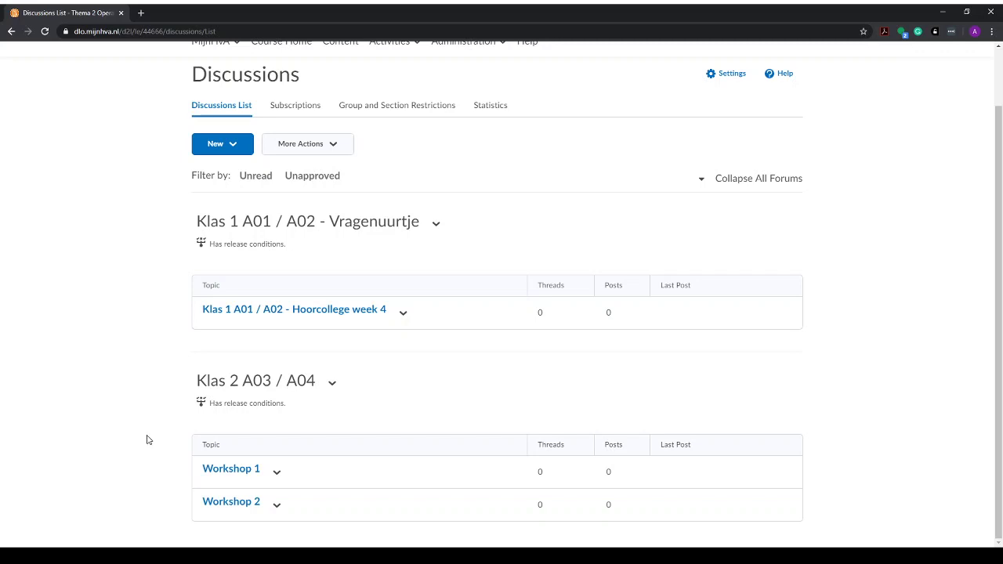
scroll(154, 425, "up", 1)
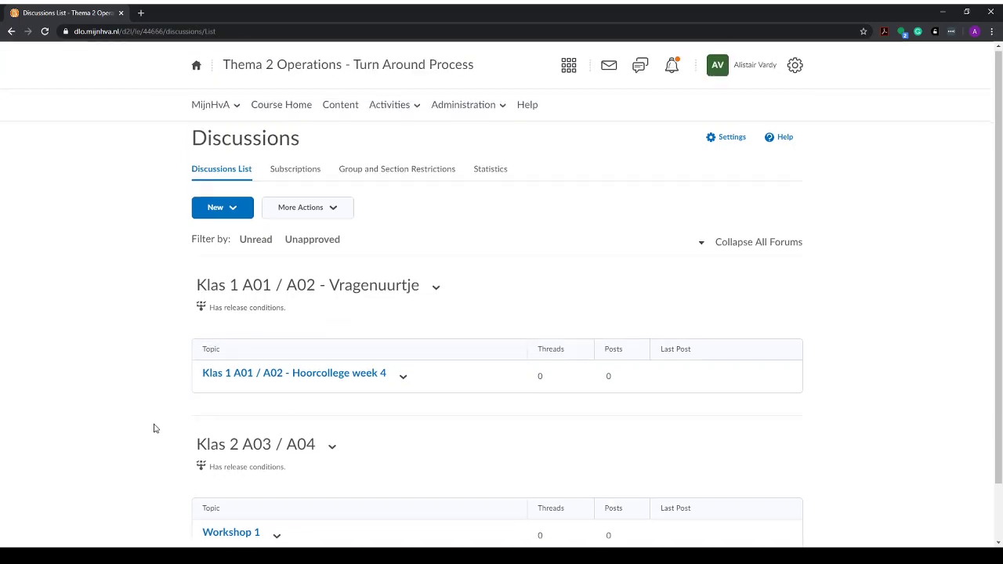
Step: Add a 'Workshop discussions' module to the course Content table of contents
left_click(345, 115)
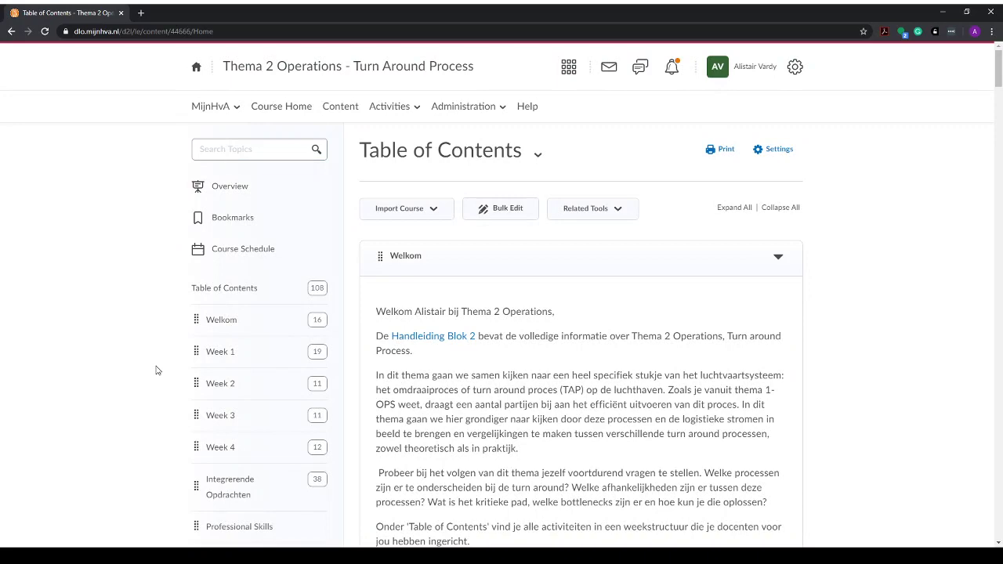
scroll(157, 369, "down", 3)
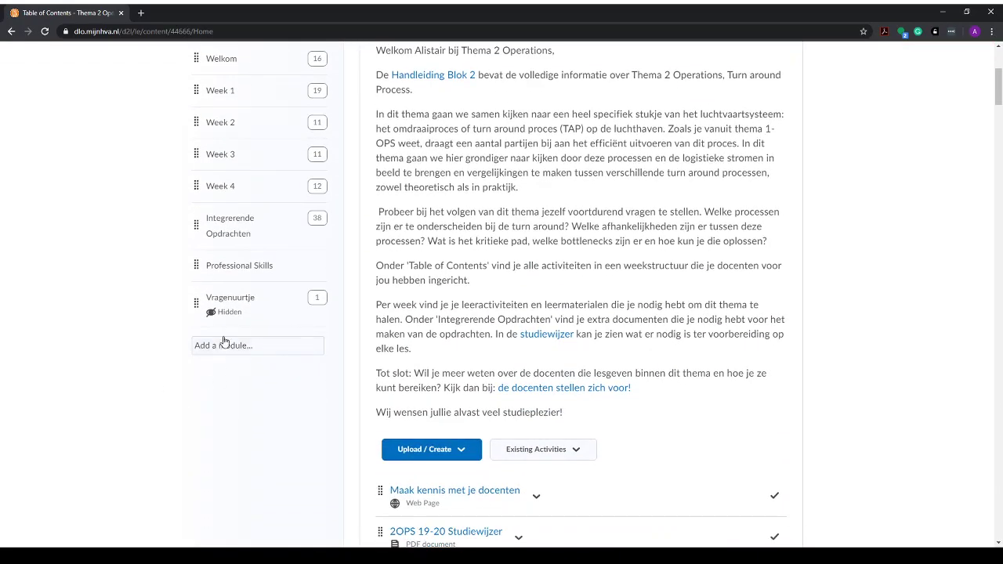
left_click(218, 348)
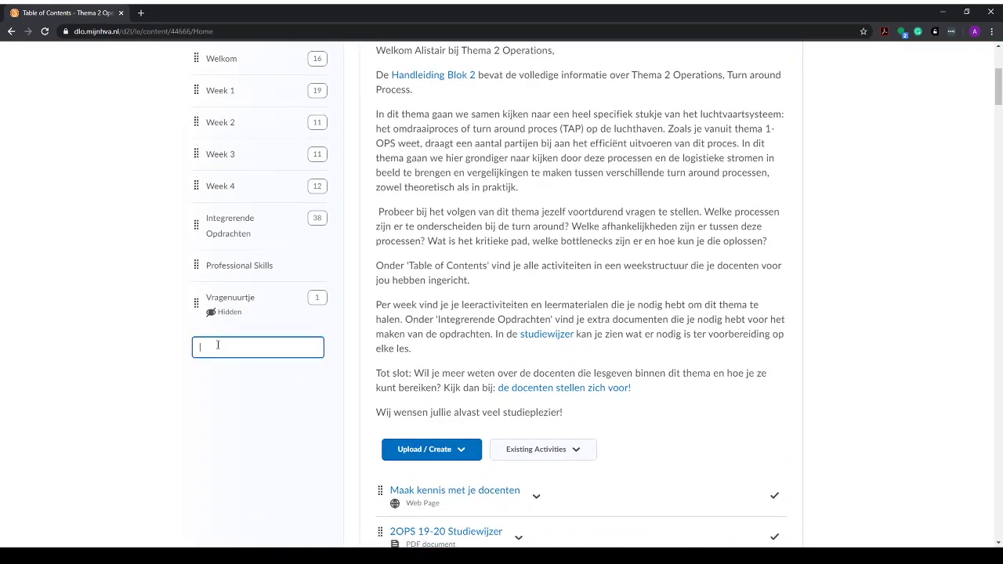
type("Workshop discussions")
key("Return")
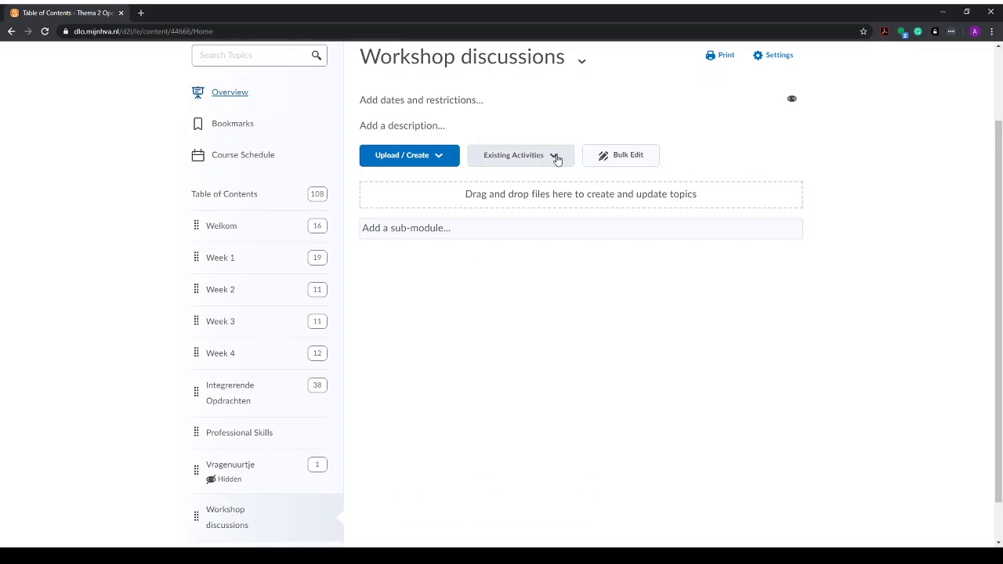
Step: Add the existing Klas 2 A03 / A04 discussion forum to the Workshop discussions module
left_click(555, 159)
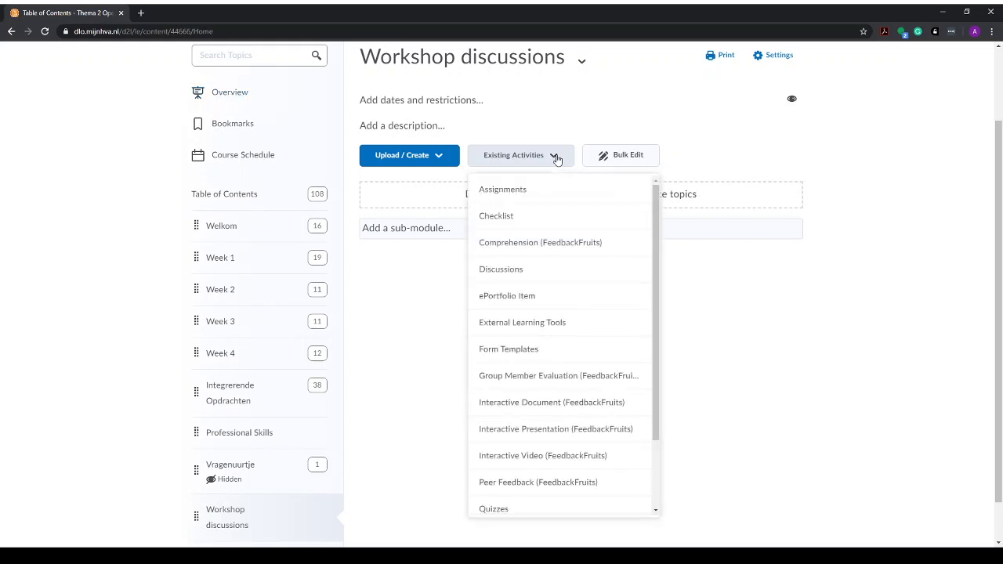
left_click(510, 270)
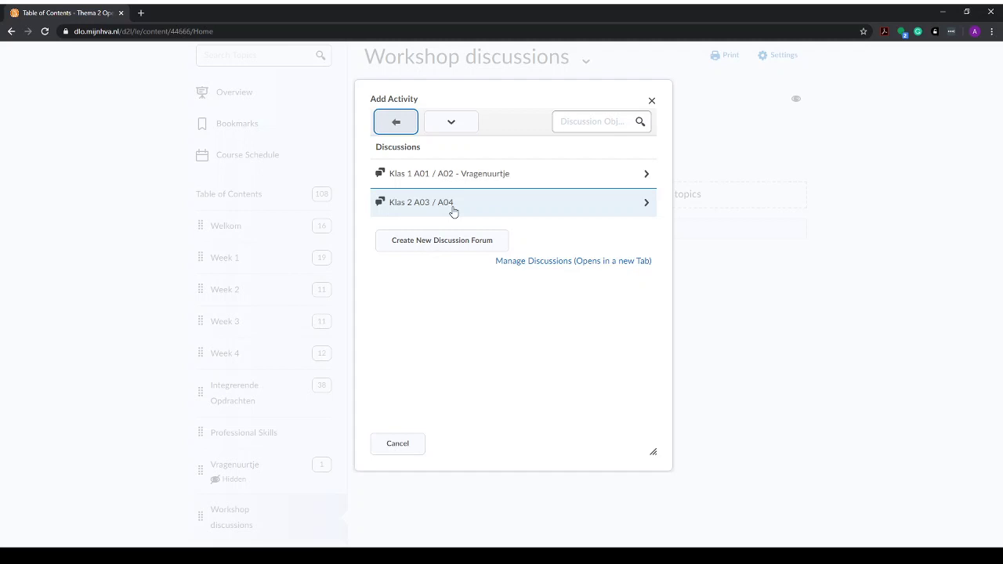
left_click(647, 203)
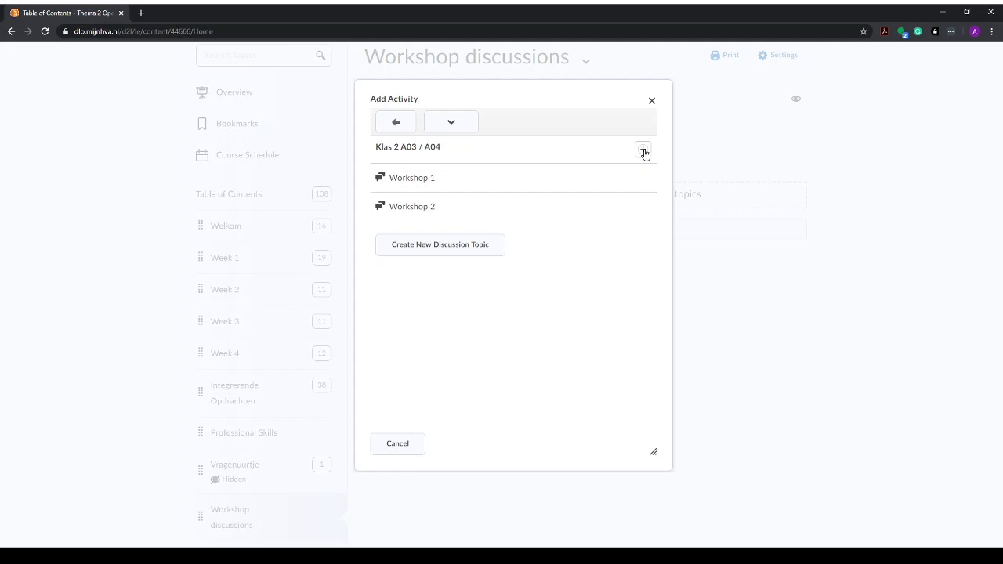
left_click(643, 150)
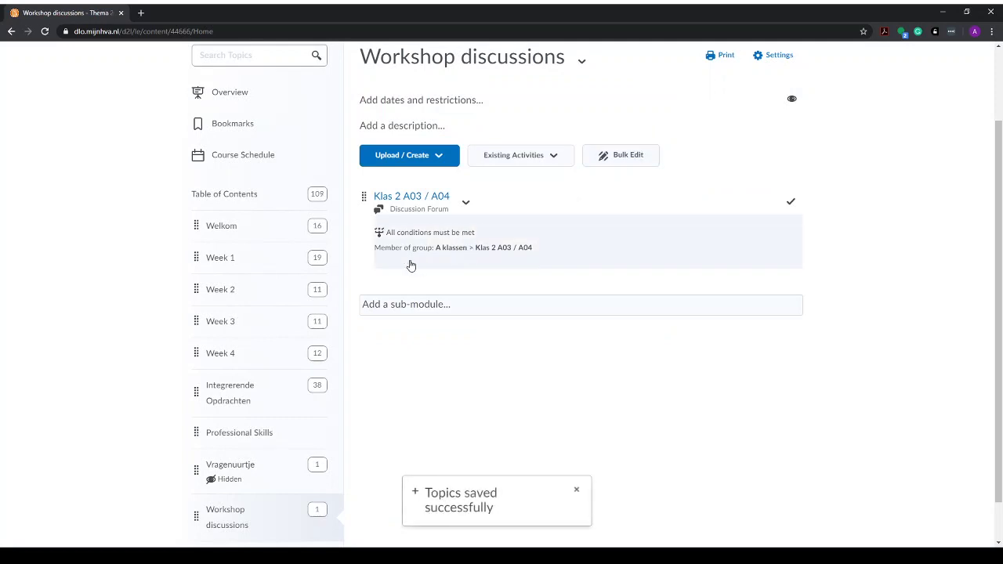
left_click(420, 197)
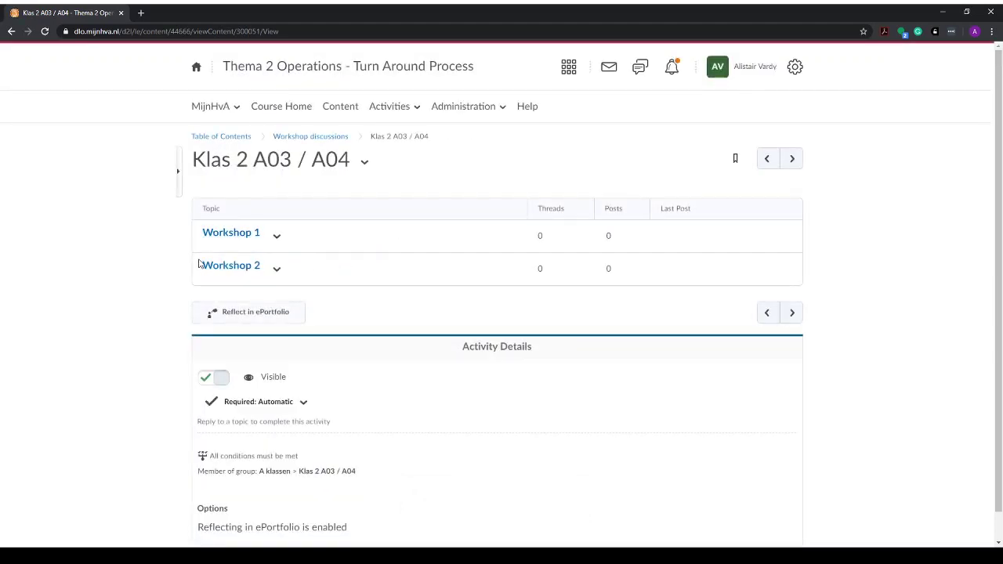
left_click(346, 110)
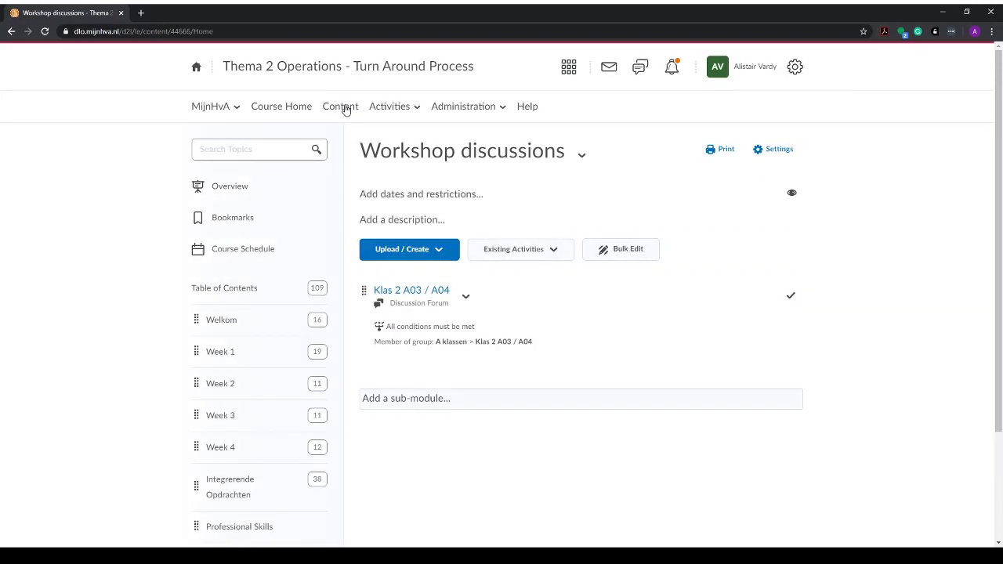
scroll(69, 280, "down", 2)
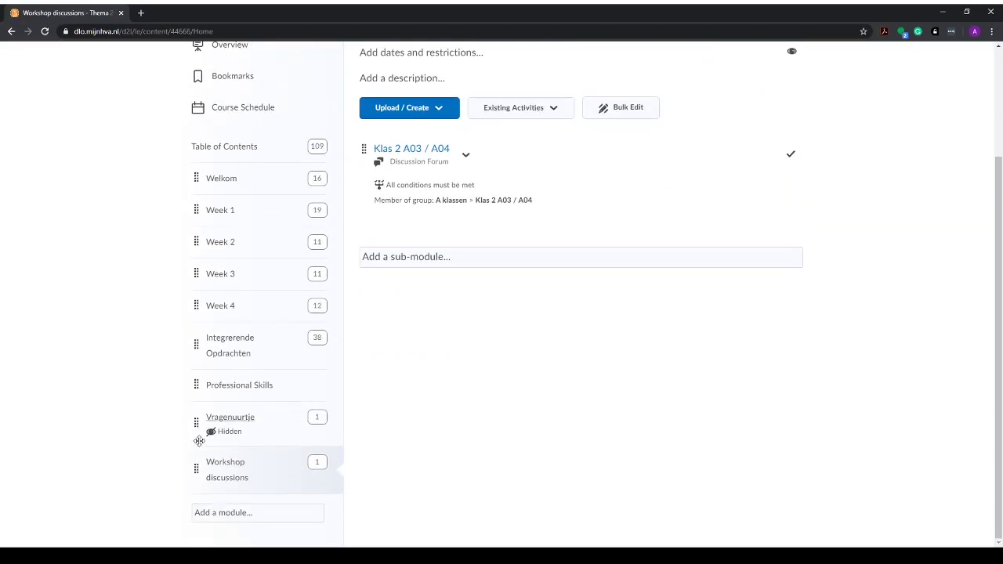